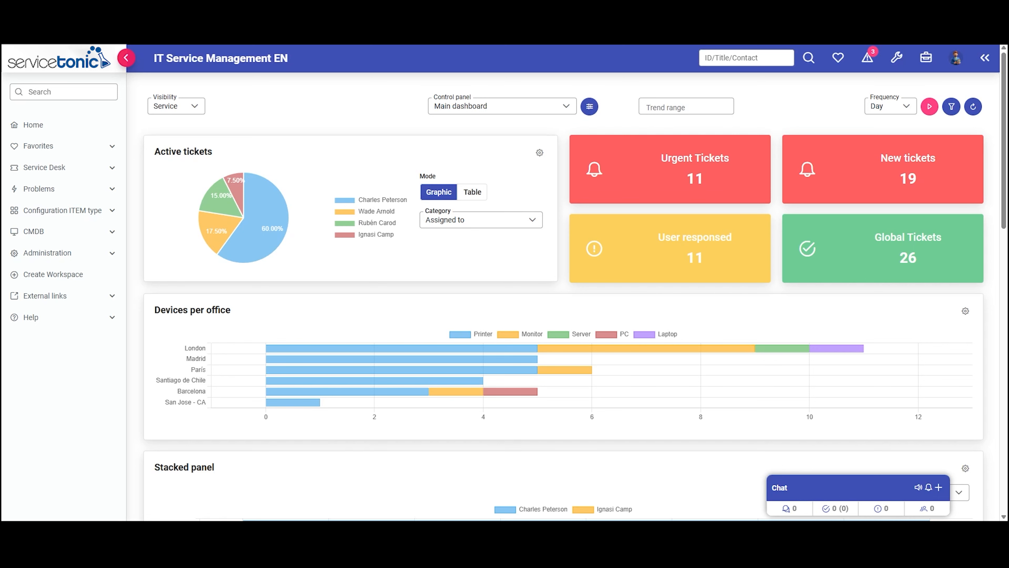
Step: Open the service's agent roles and review the administration modes permitted for the ADMIN role
left_click(80, 253)
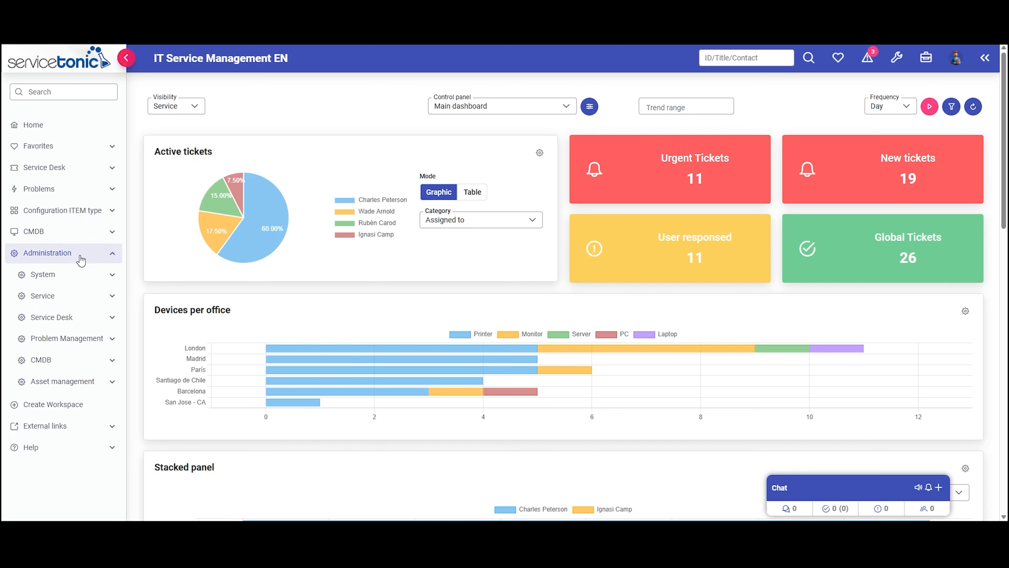
left_click(63, 296)
left_click(58, 357)
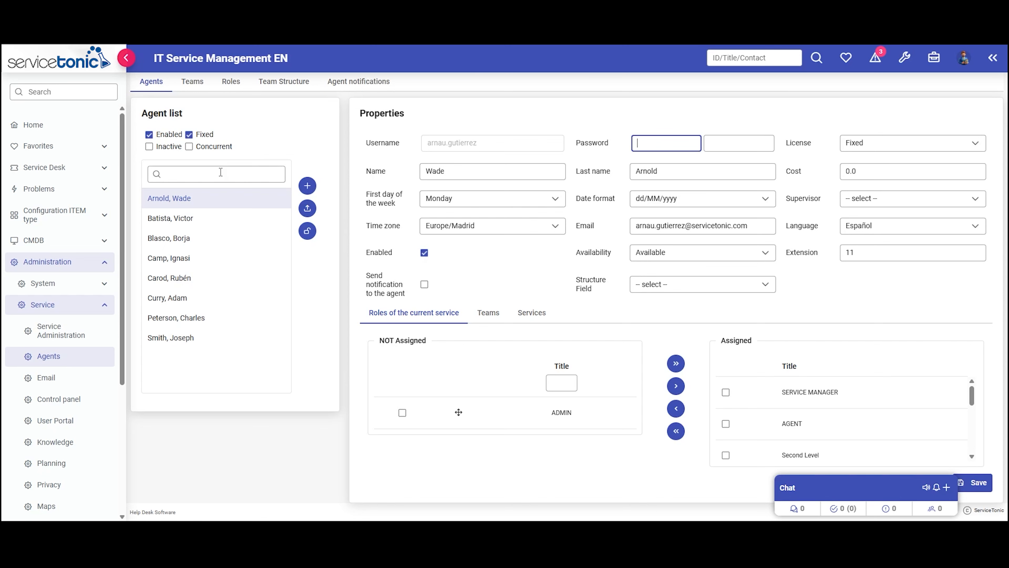
left_click(235, 86)
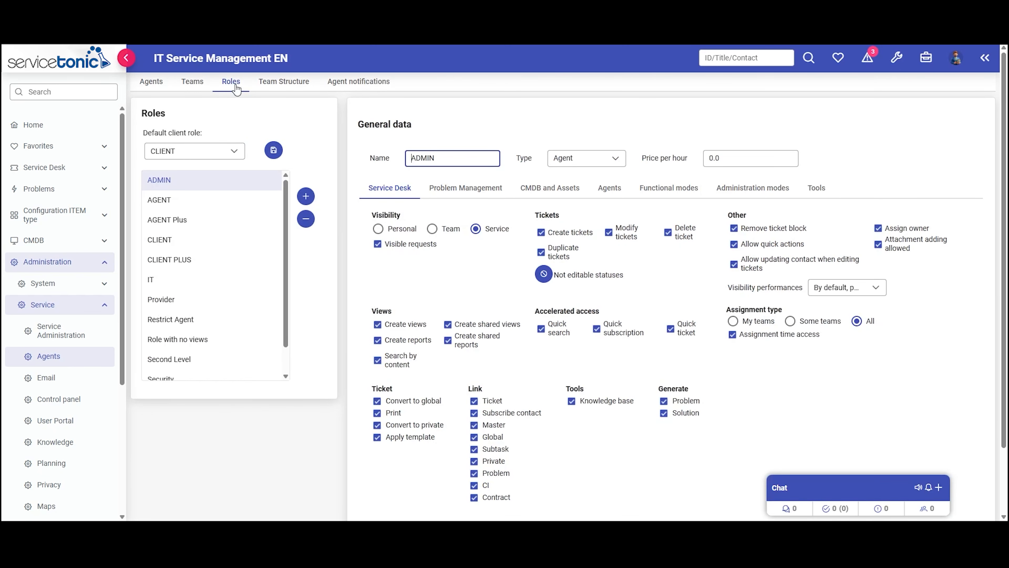
left_click(755, 190)
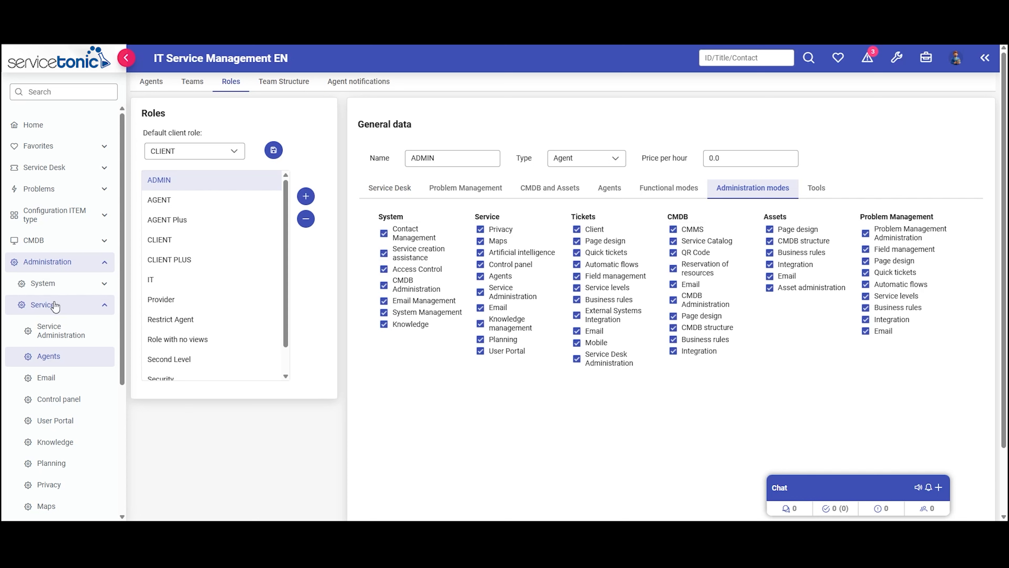
Step: Open the service's artificial intelligence settings and review the Copilot's automatic response channels and ticket translation prompt
scroll(57, 314, "down", 4)
left_click(57, 370)
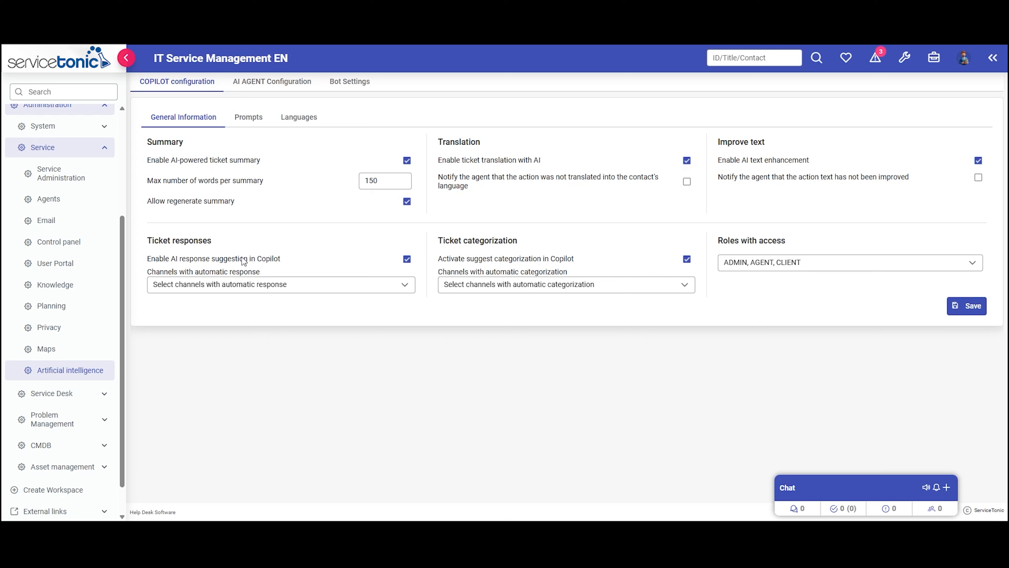
left_click(404, 288)
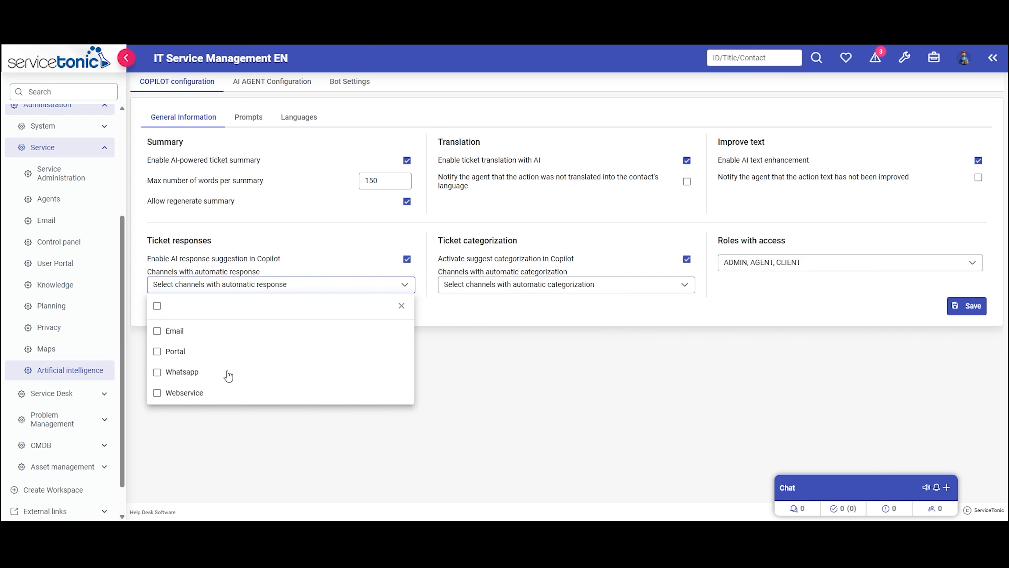
left_click(394, 287)
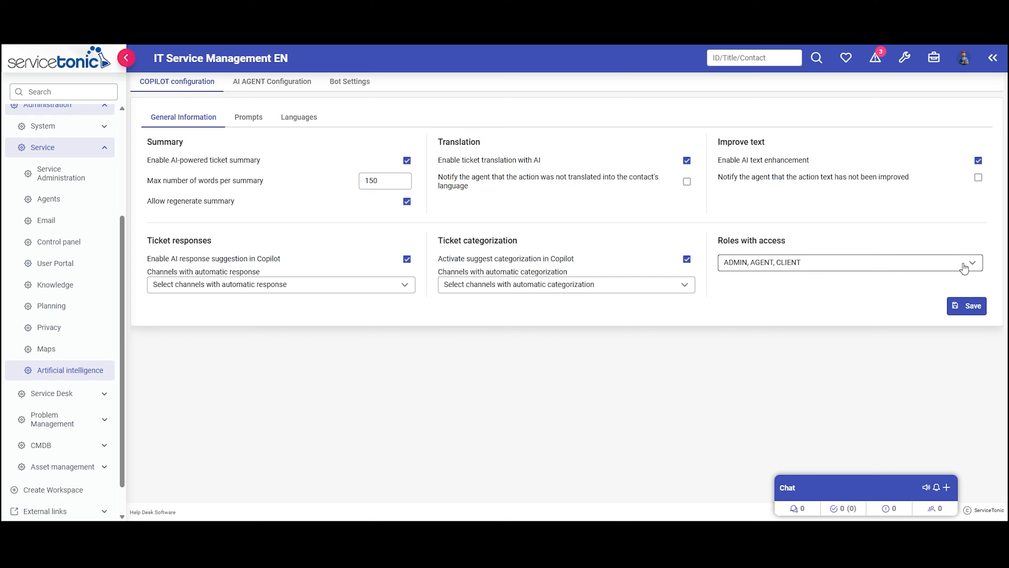
left_click(247, 123)
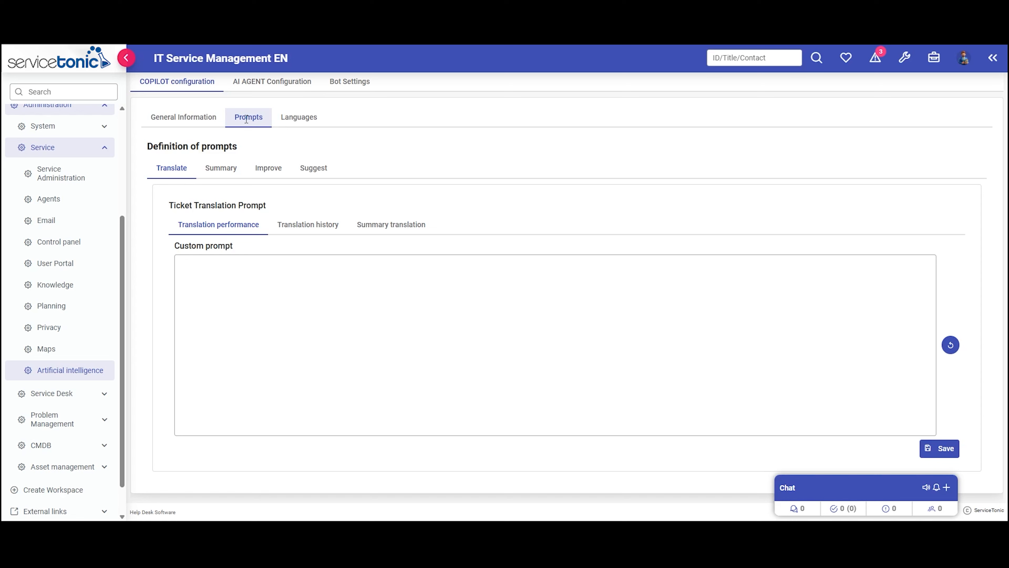
left_click(267, 298)
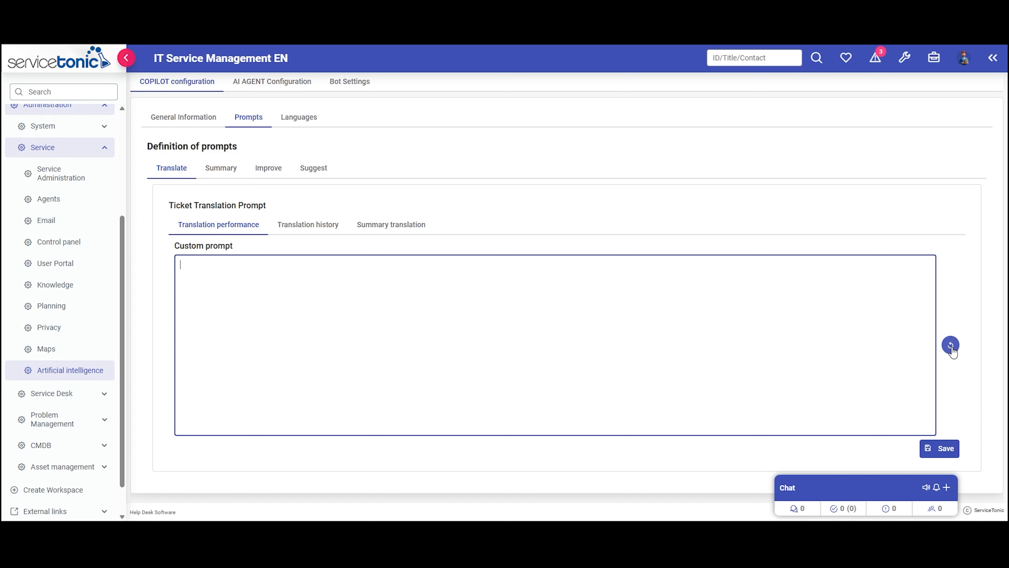
Step: Add Català to the languages available for the Copilot and save the language selection
left_click(310, 126)
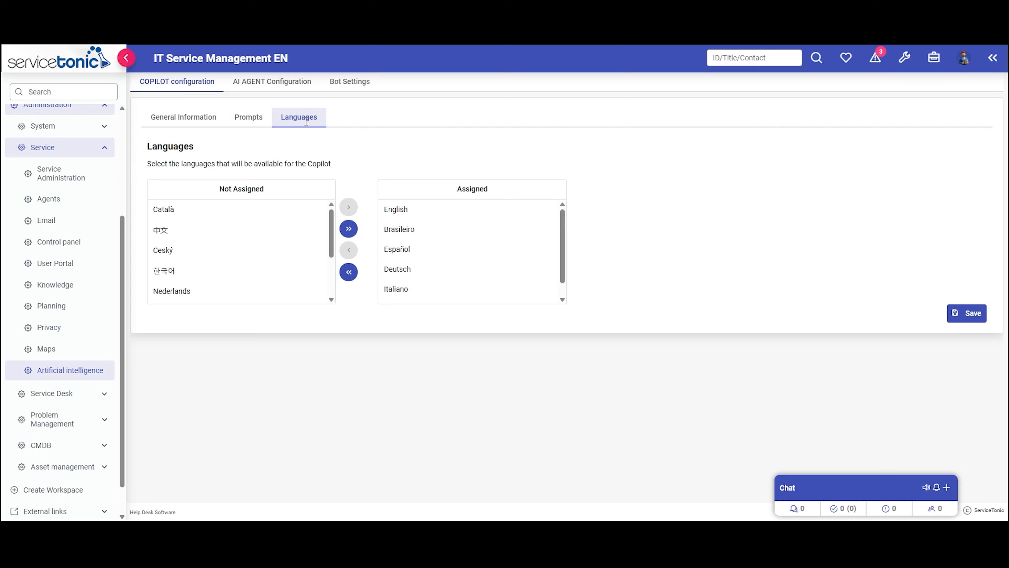
left_click(252, 210)
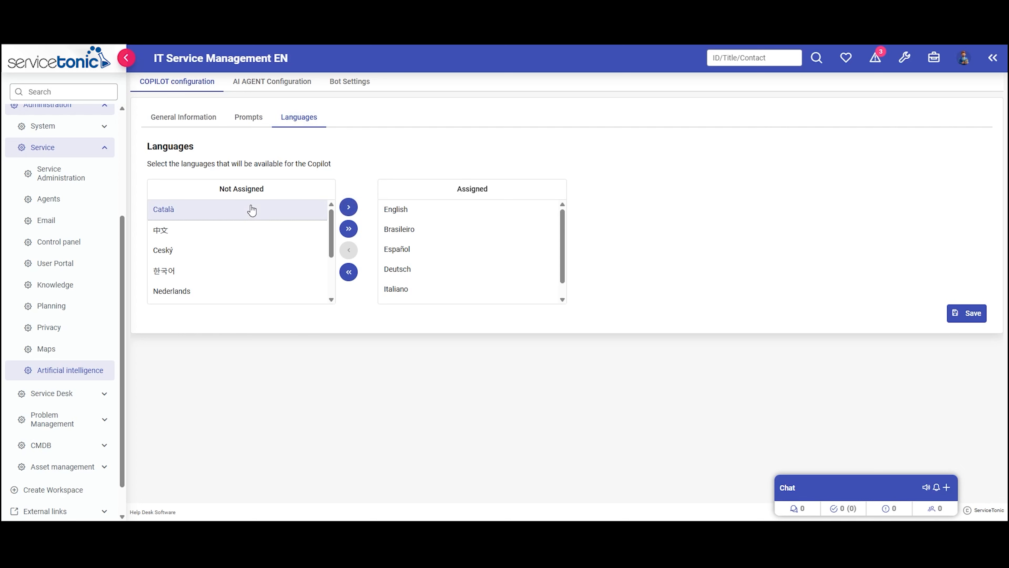
left_click(349, 207)
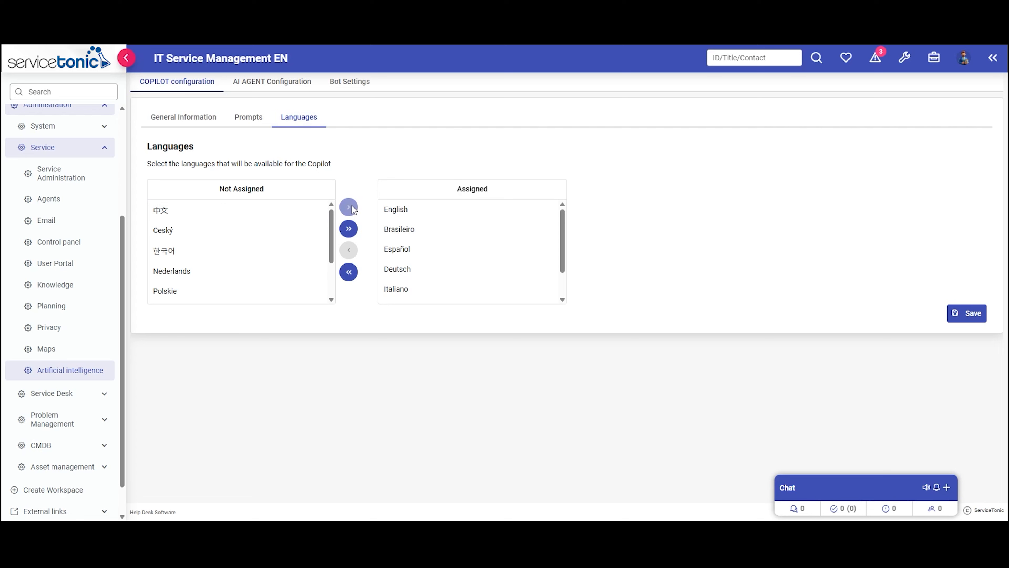
scroll(539, 253, "down", 2)
left_click(966, 314)
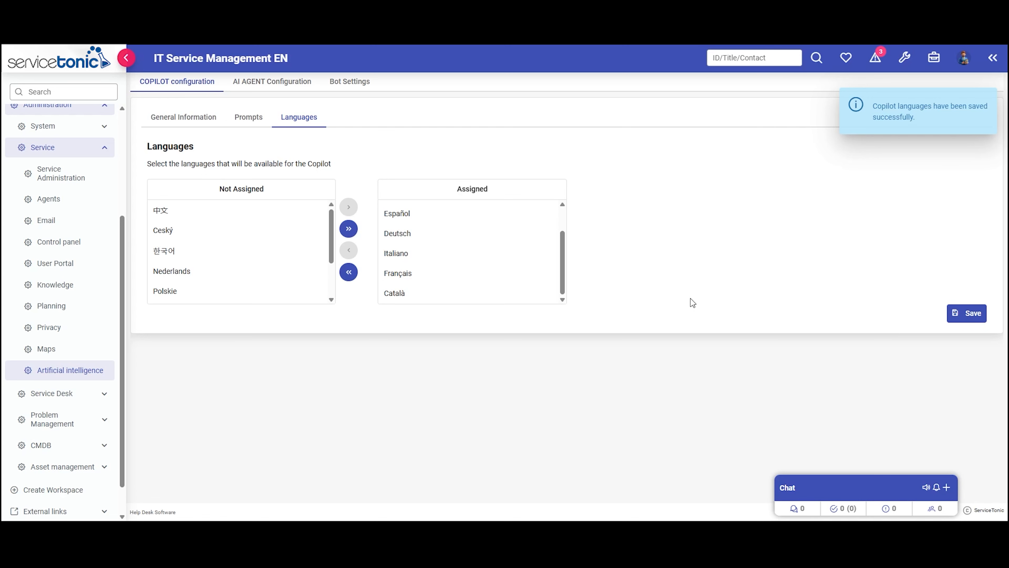
Step: Open the list of AI agents in the AI agent configuration and select ERP AI AGENT
left_click(248, 83)
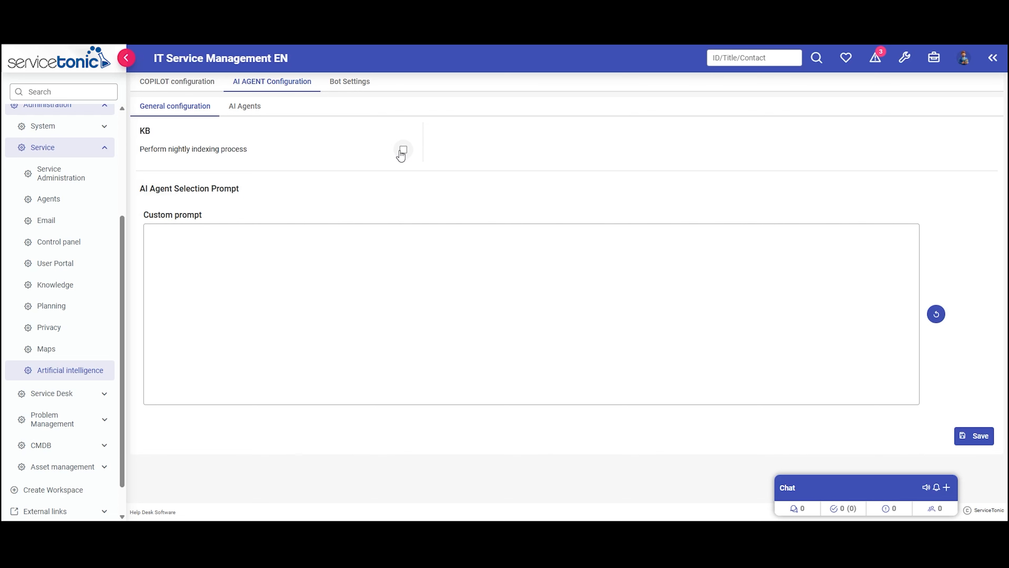
left_click(247, 111)
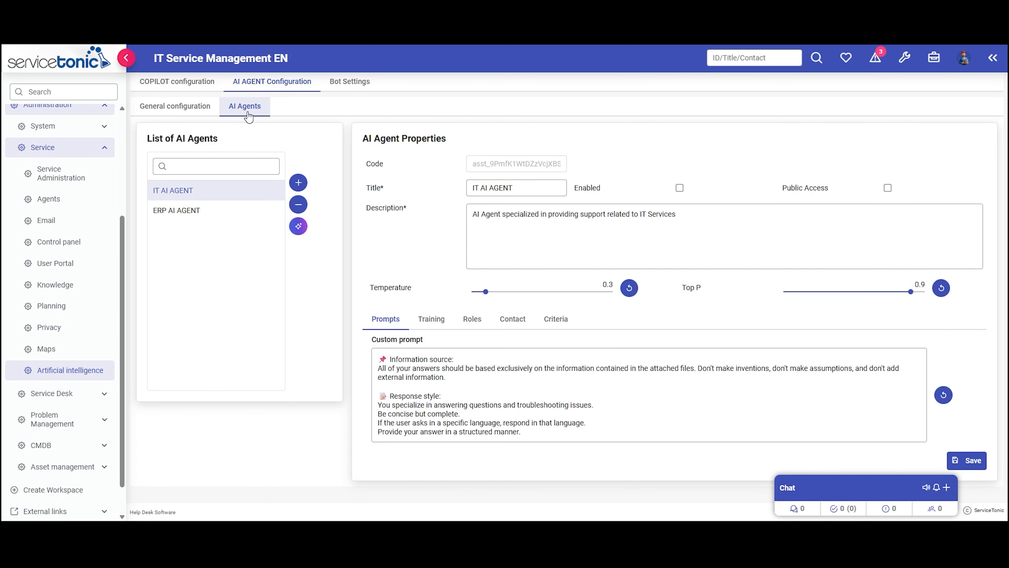
left_click(211, 214)
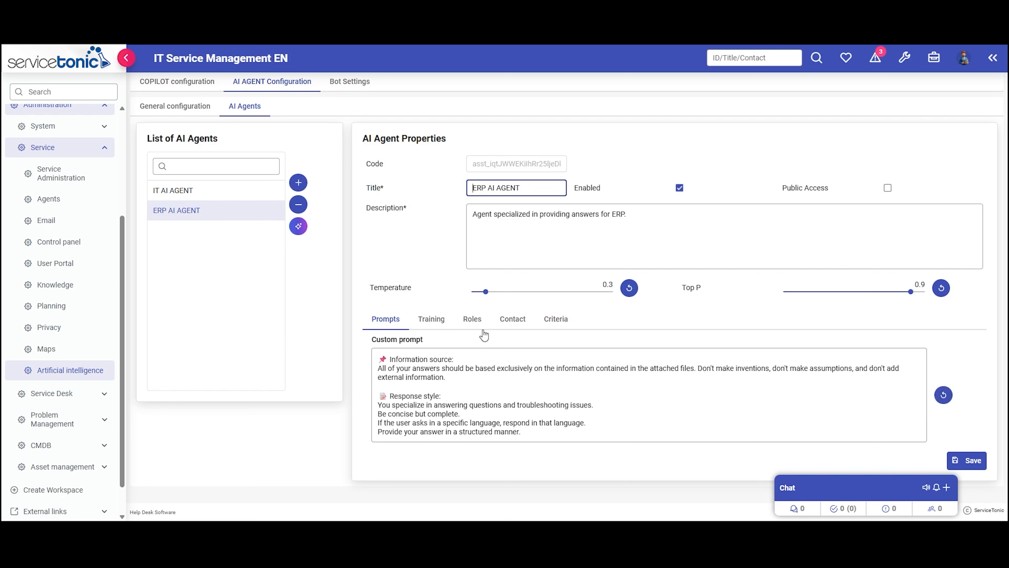
Step: Review the ERP AI agent's training sources, including the site-adding form and the list of used sites, and the roles with access
left_click(437, 318)
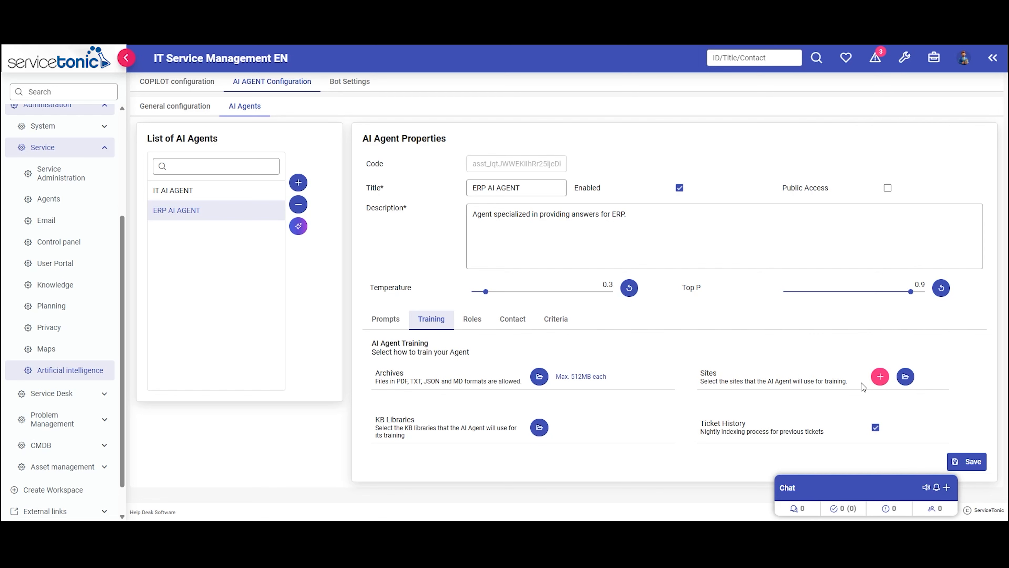
left_click(880, 376)
left_click(464, 239)
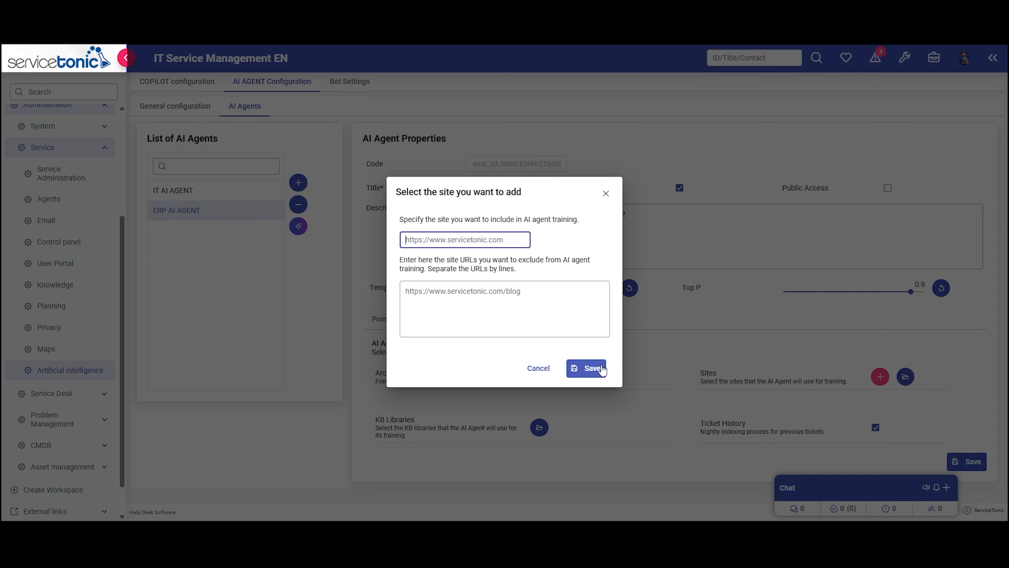
left_click(606, 194)
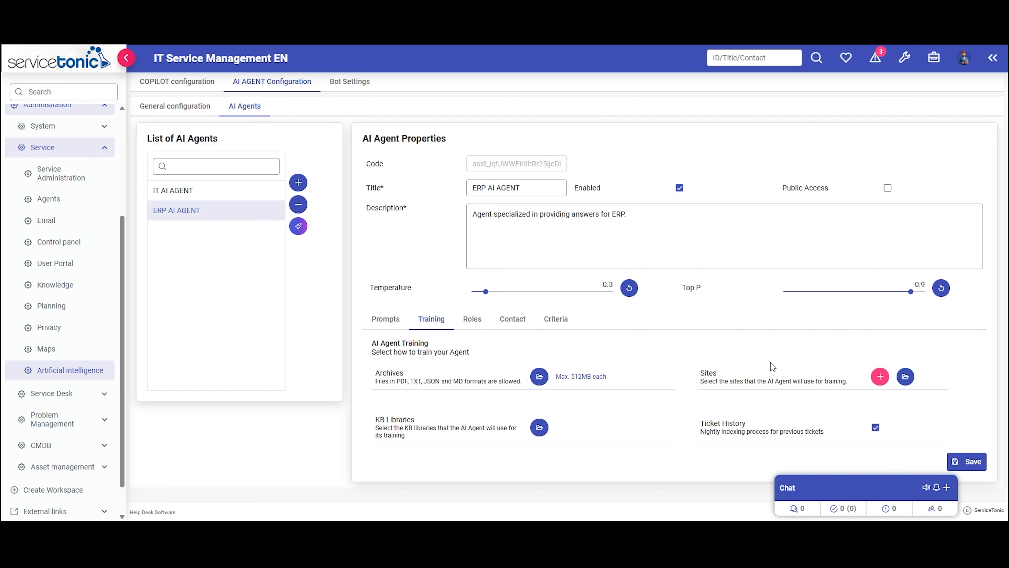
left_click(905, 376)
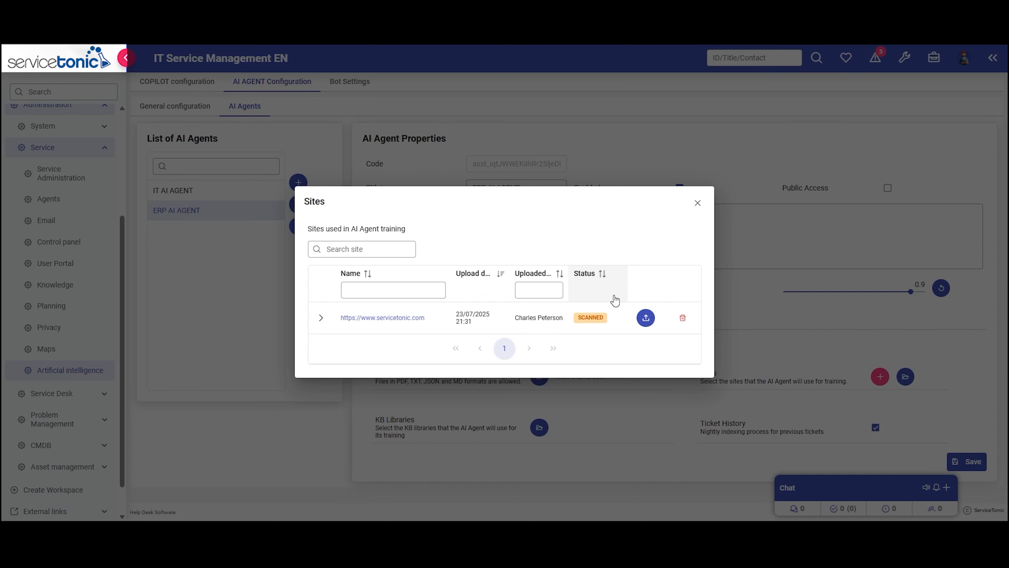
left_click(697, 202)
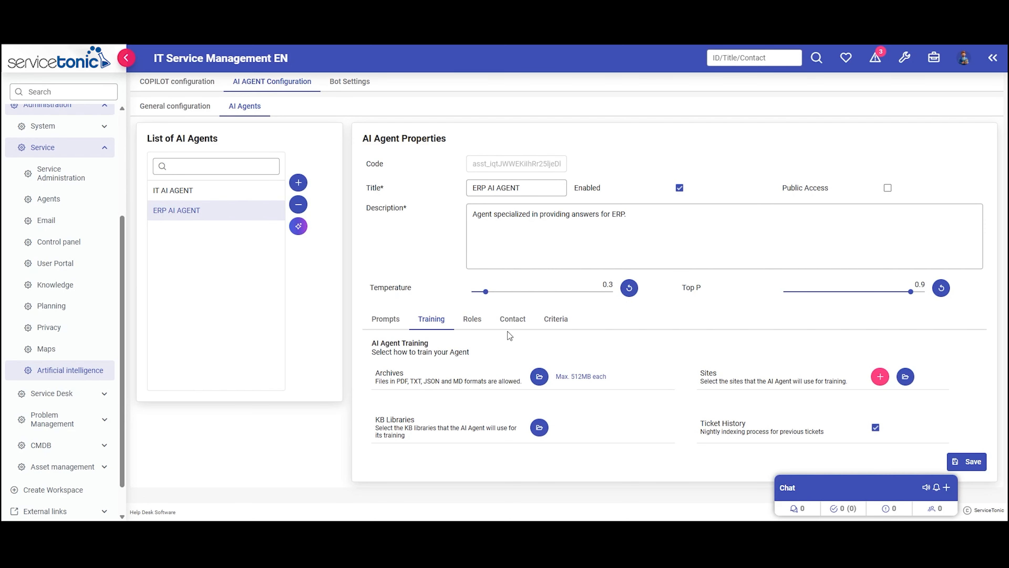
left_click(476, 321)
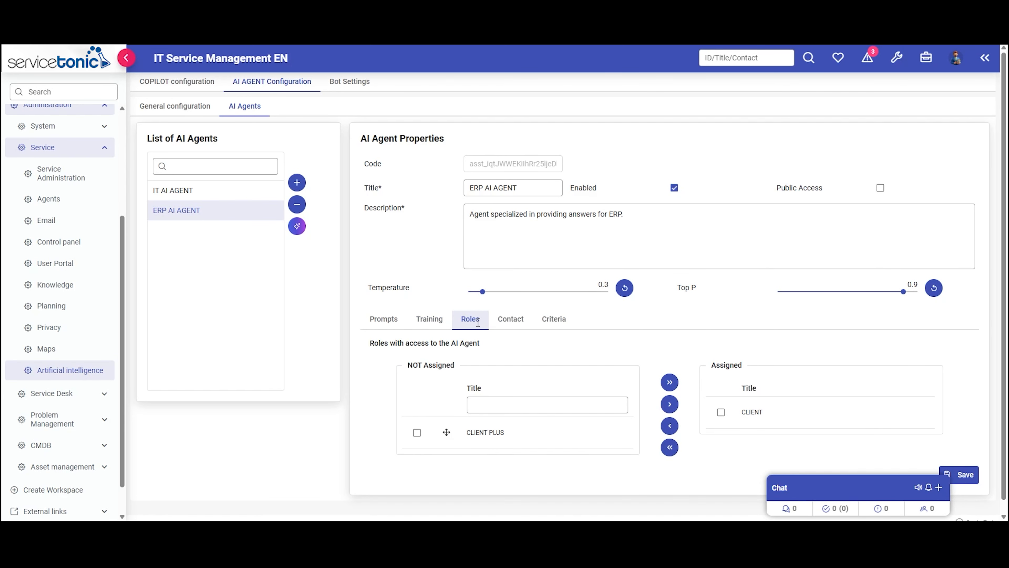
Step: Set the operator for contacts accessing the ERP AI agent to AND
left_click(516, 324)
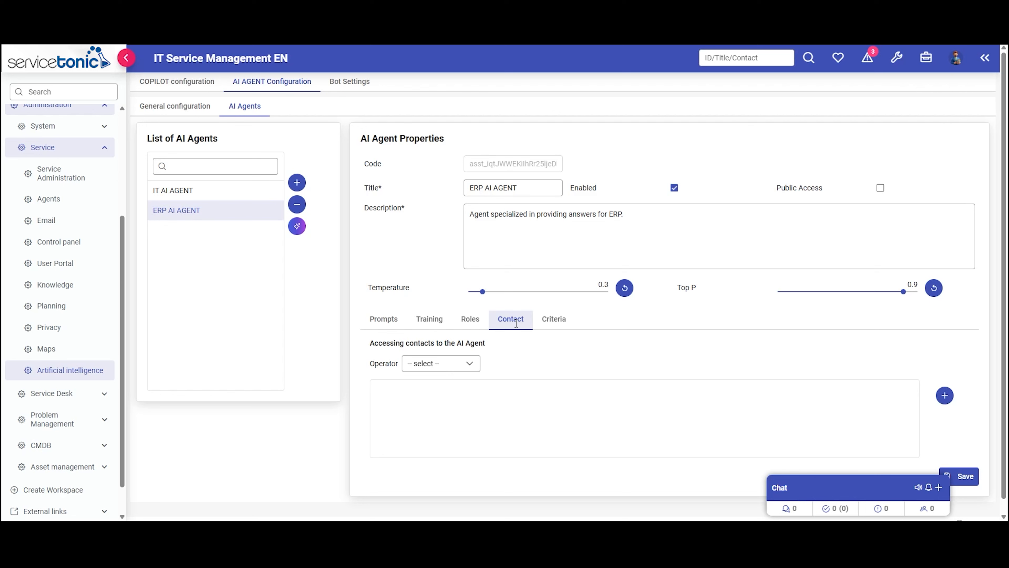
left_click(462, 374)
left_click(433, 398)
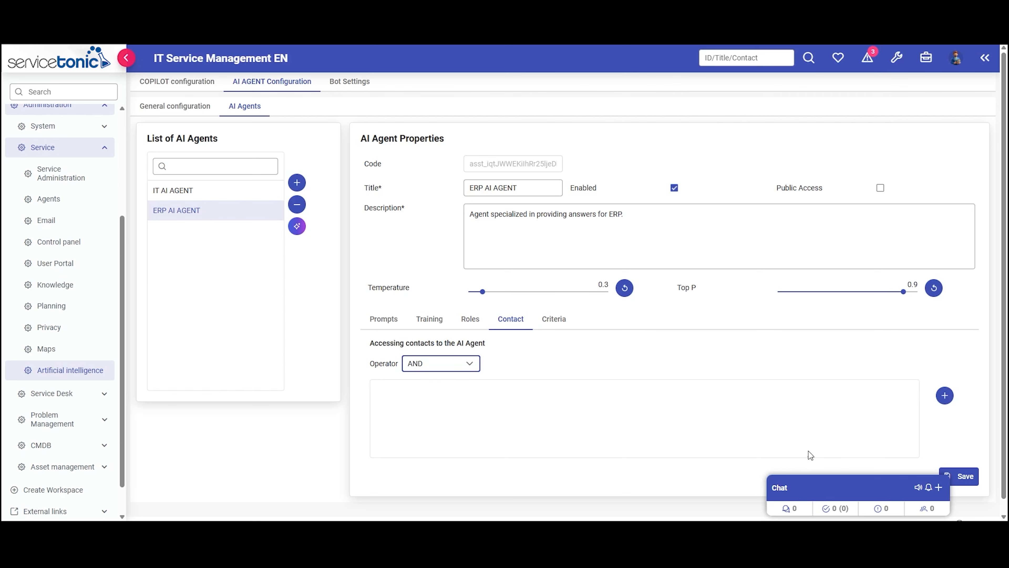
Step: Add a contact access criterion for the ERP AI agent with Department "is in" IT
left_click(945, 395)
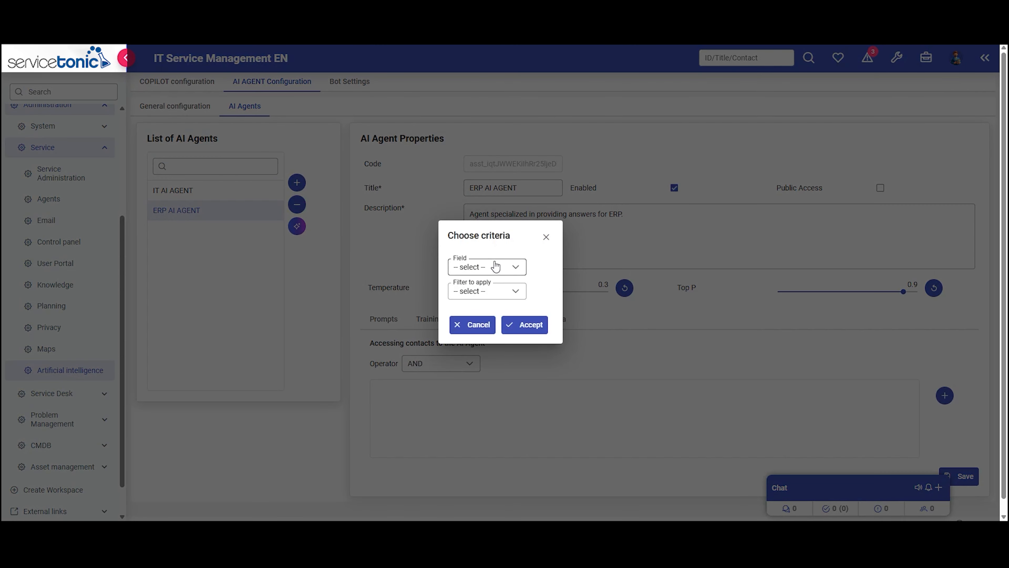
left_click(495, 266)
left_click(487, 377)
left_click(481, 291)
scroll(493, 358, "down", 2)
left_click(476, 376)
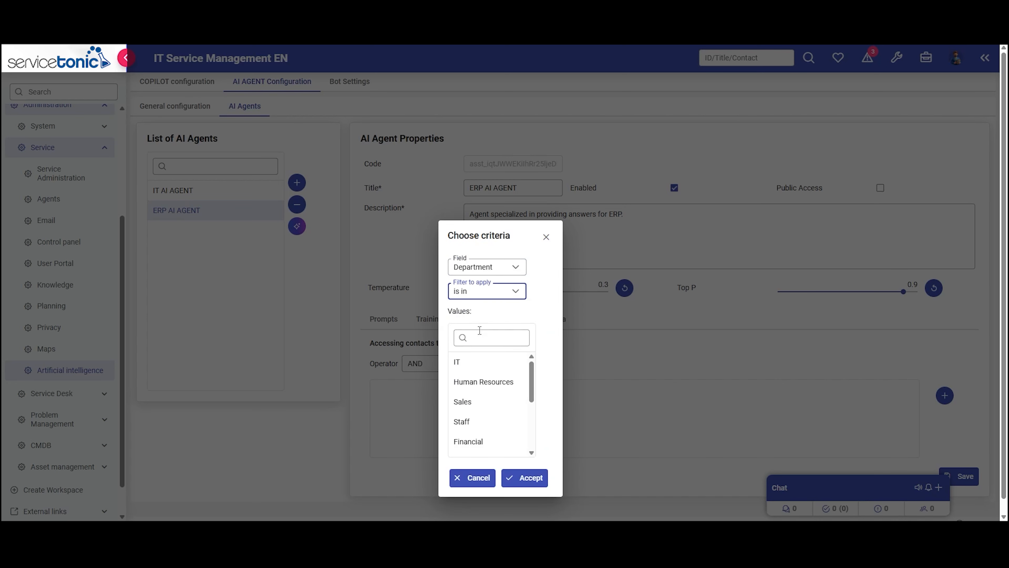
left_click(520, 477)
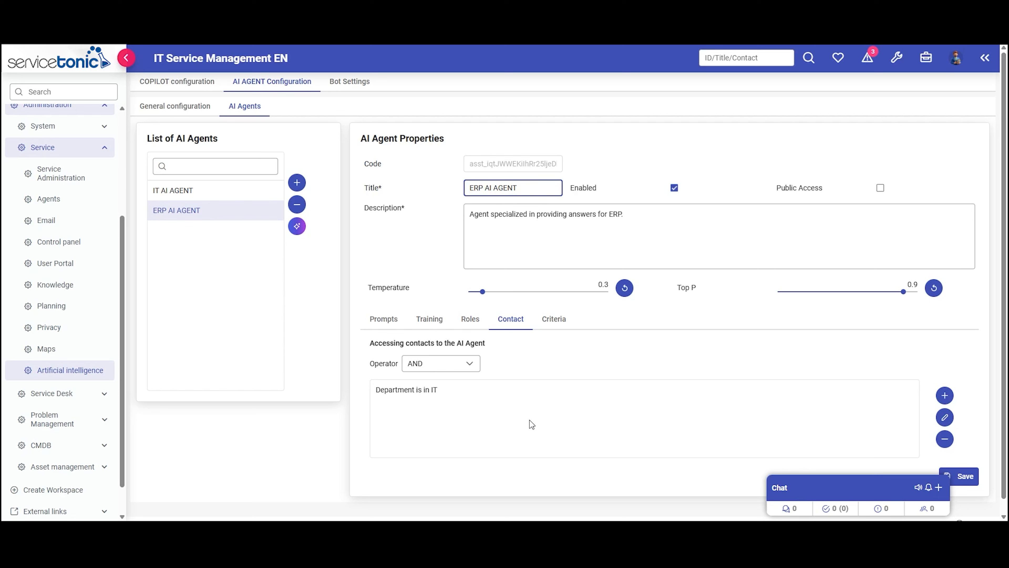
Step: Set the operator for the ERP AI agent's ticket criteria to AND
left_click(553, 322)
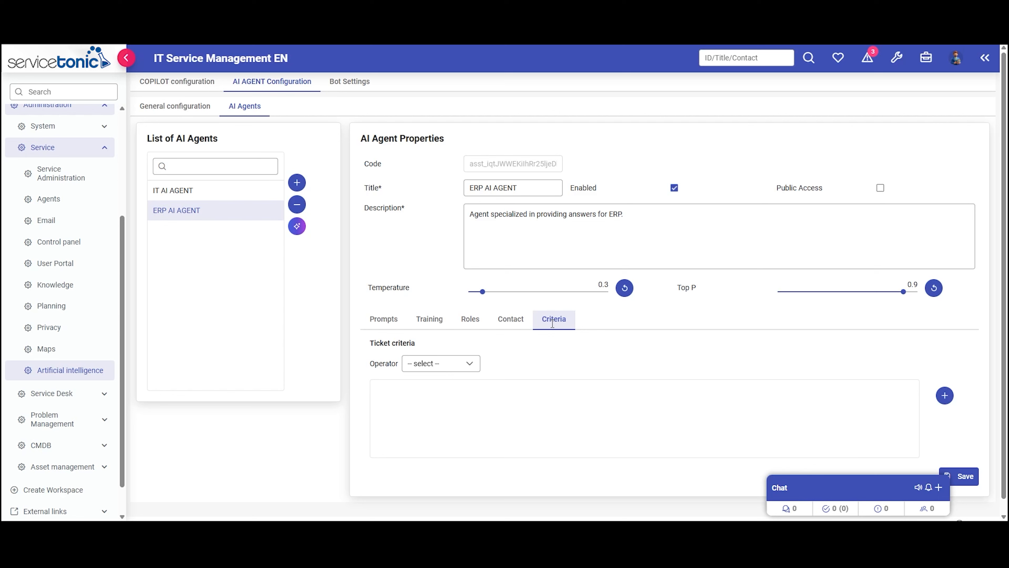
left_click(461, 364)
left_click(433, 400)
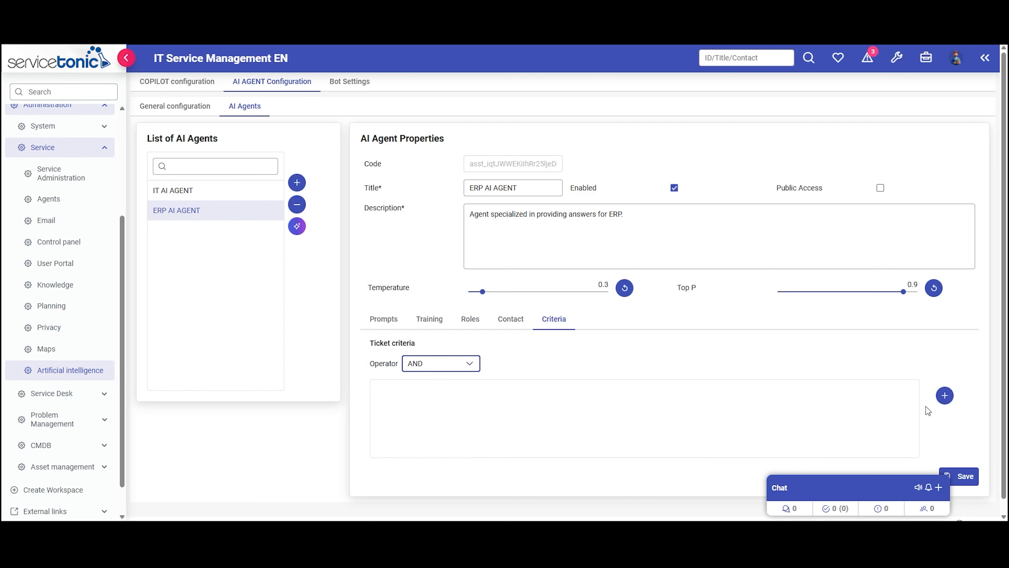
Step: Add a ticket criterion for the ERP AI agent with Subcategory "is in" ERP
left_click(945, 395)
left_click(481, 267)
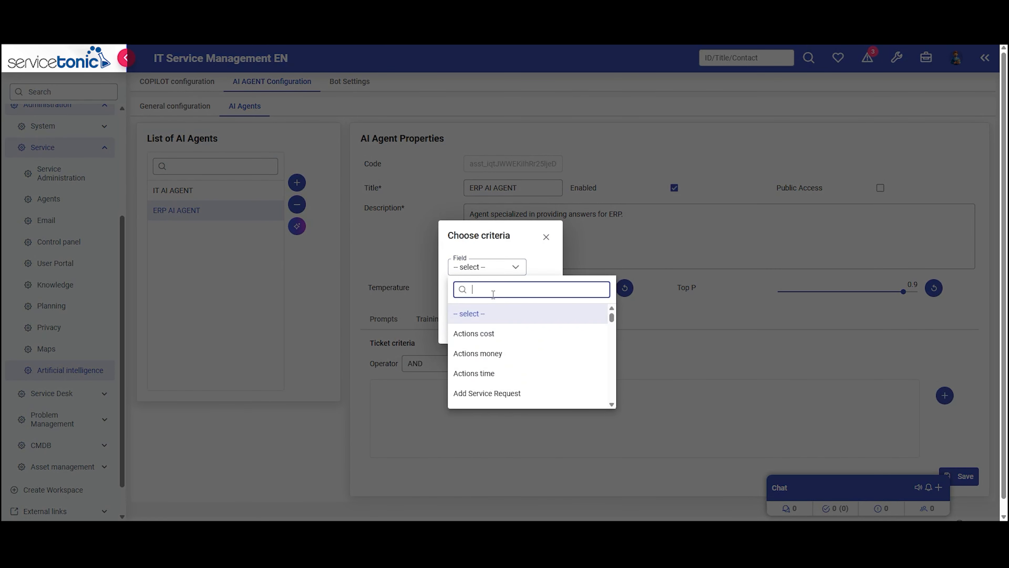
type("sub")
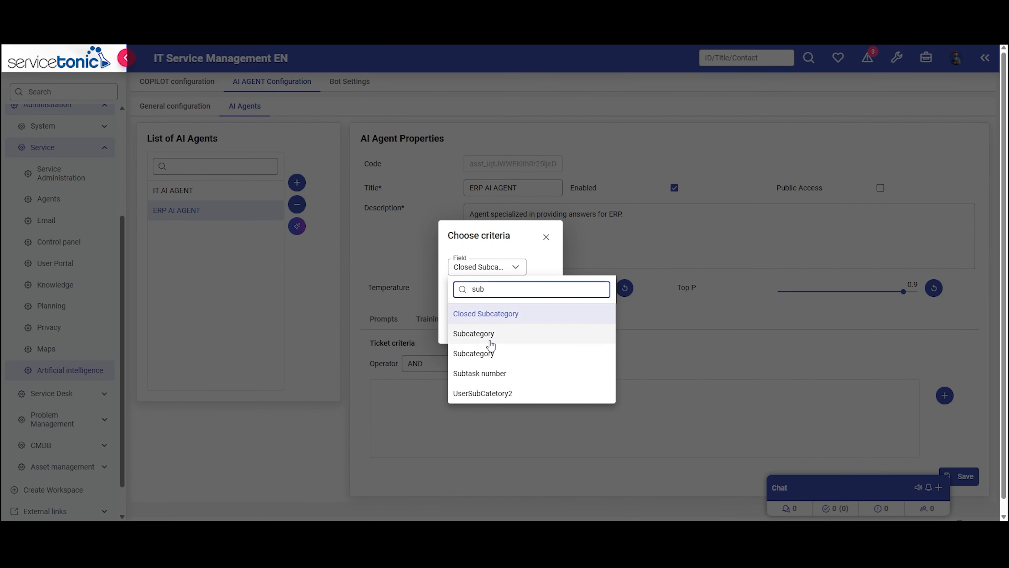
left_click(491, 343)
left_click(484, 292)
scroll(488, 336, "down", 2)
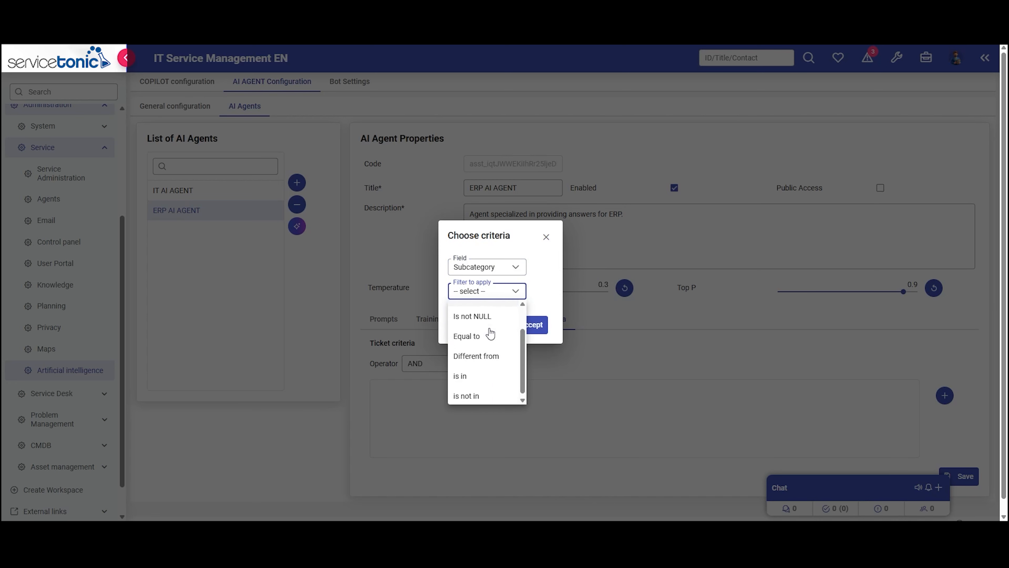
left_click(483, 376)
left_click(475, 337)
type("erp")
left_click(476, 383)
left_click(526, 477)
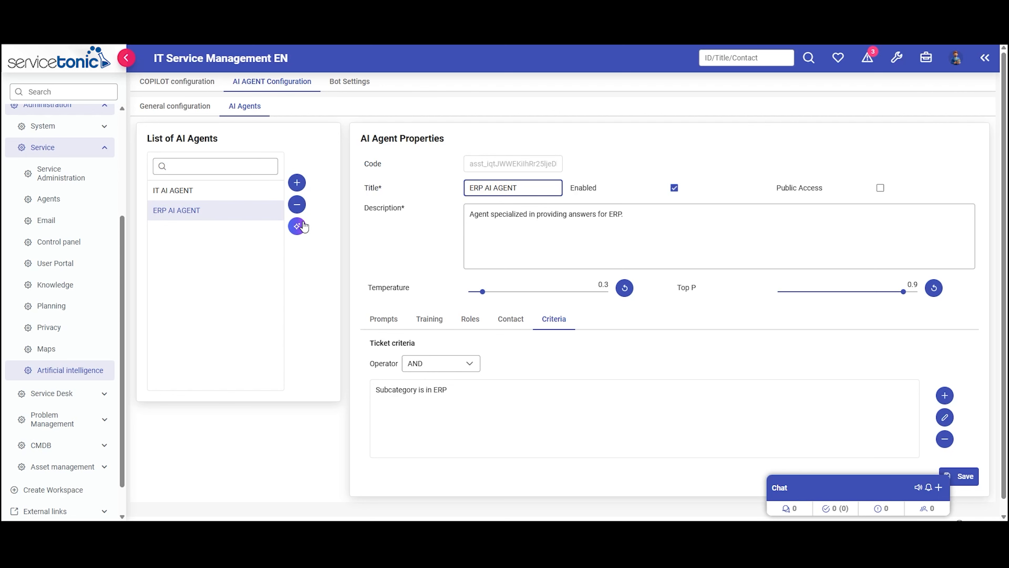
Step: Open the ERP AI agent's preview playground and ask "What's ERP and its importance on a daily basis ?"
left_click(297, 226)
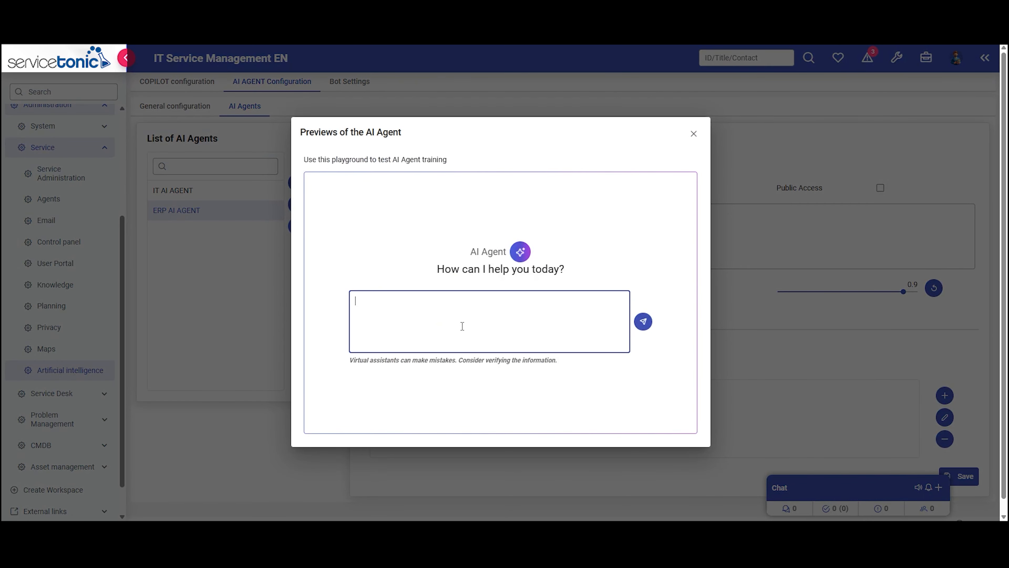
type("What's ERP and its importance on ")
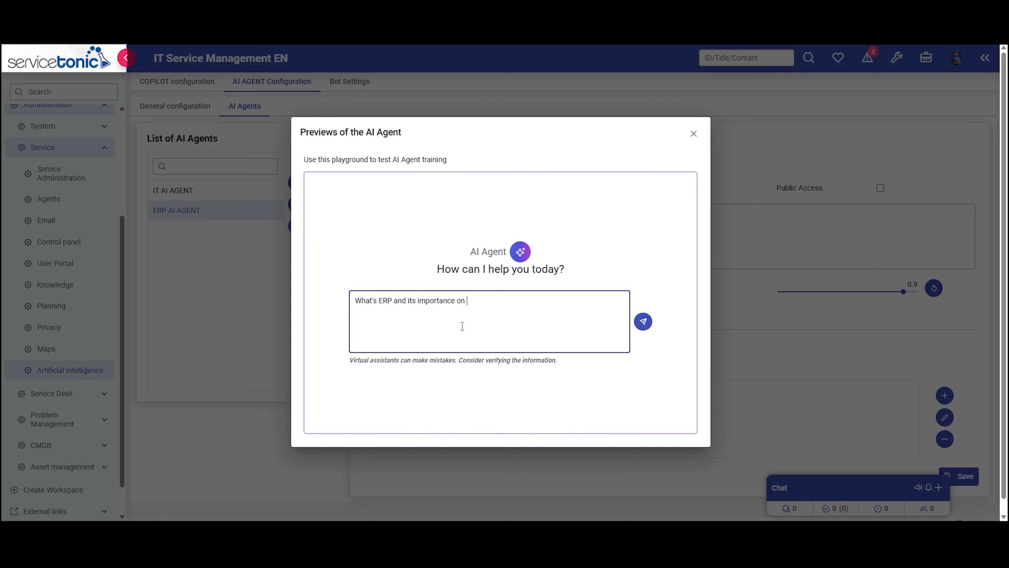
type("a daily basis ?")
key("Return")
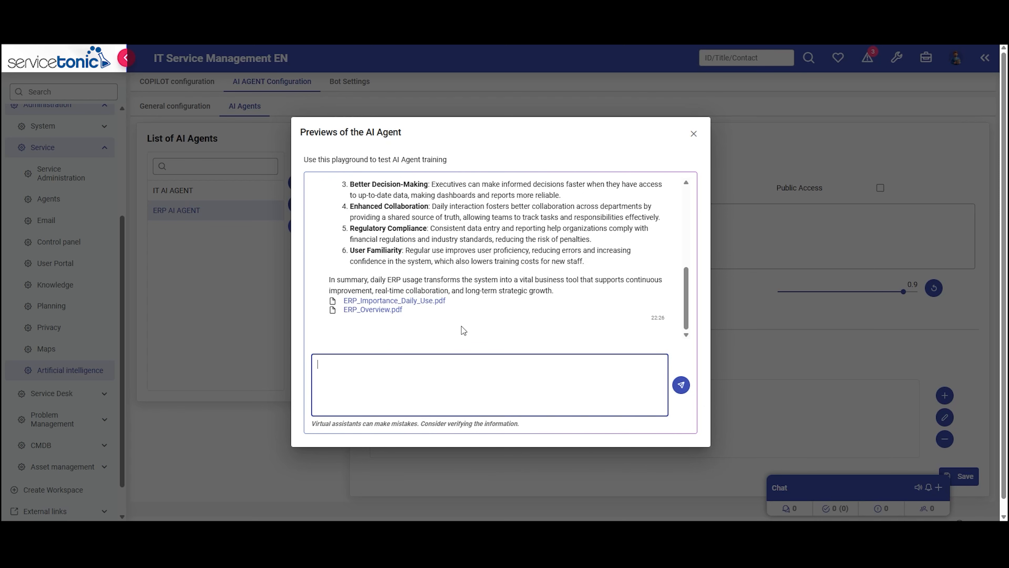
Step: Read the AI agent's full answer and check its source document ERP_Importance_Daily_Use.pdf, returning to the preview
scroll(461, 326, "up", 10)
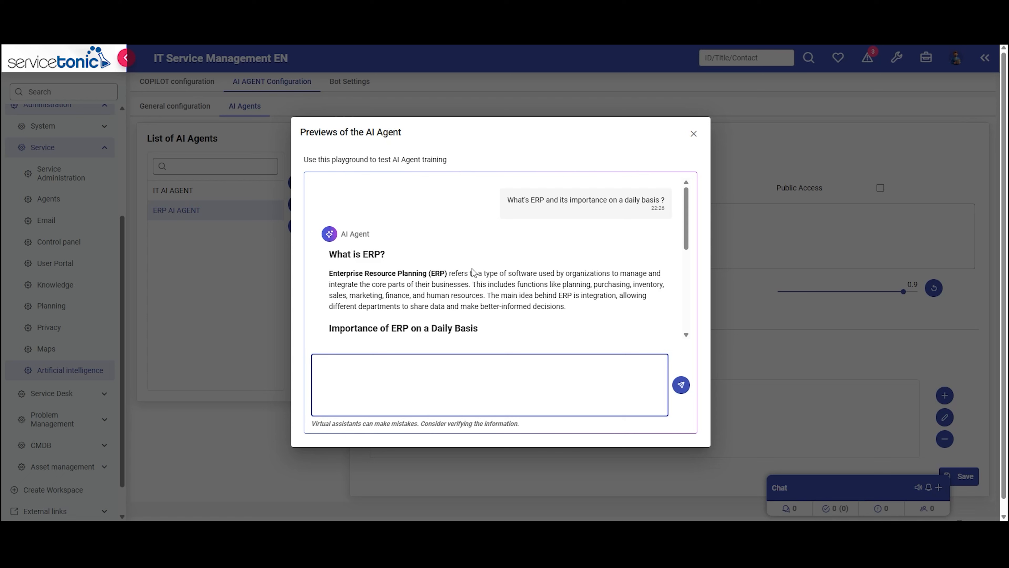
scroll(472, 268, "down", 10)
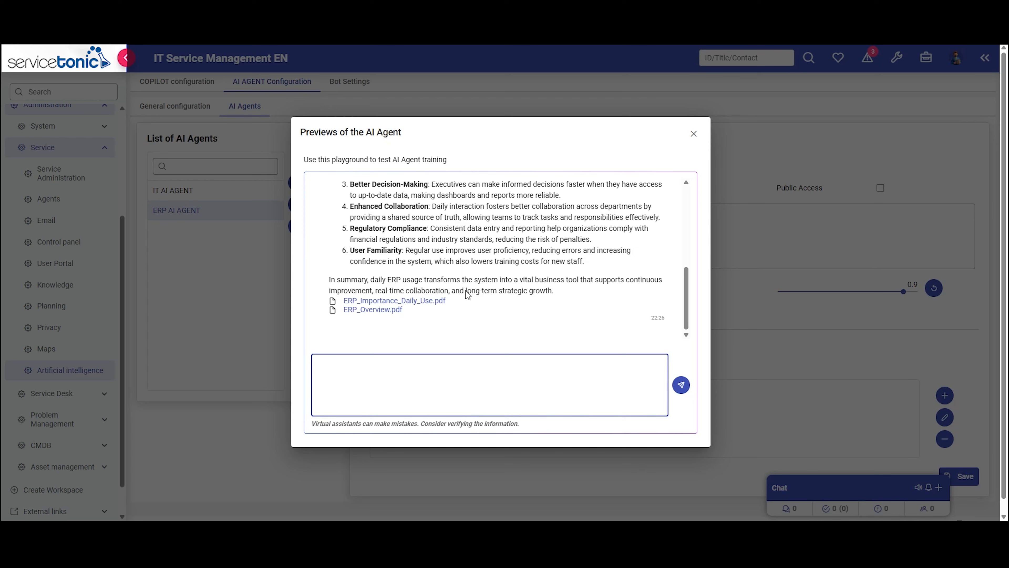
left_click(428, 301)
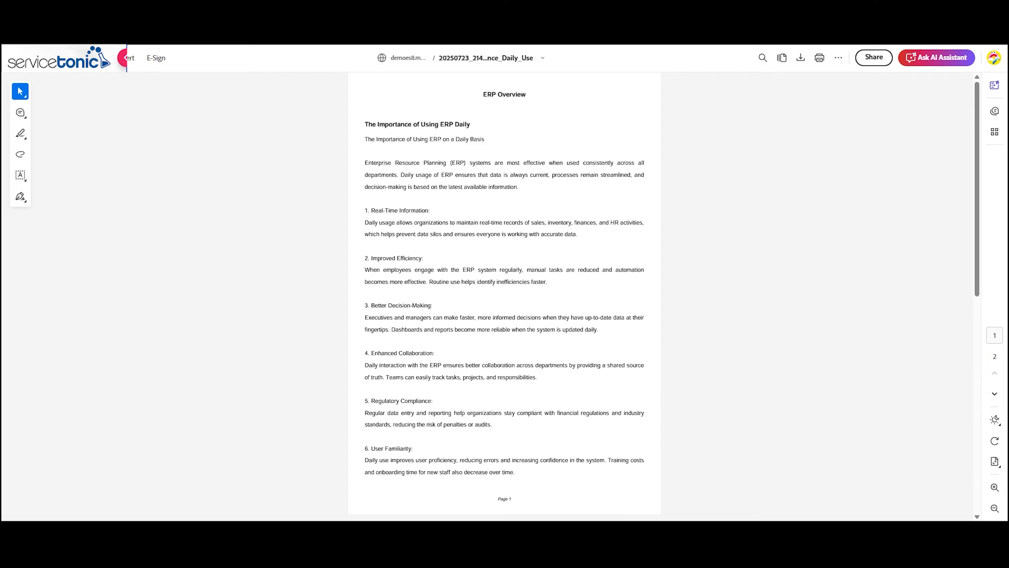
key("ctrl+w")
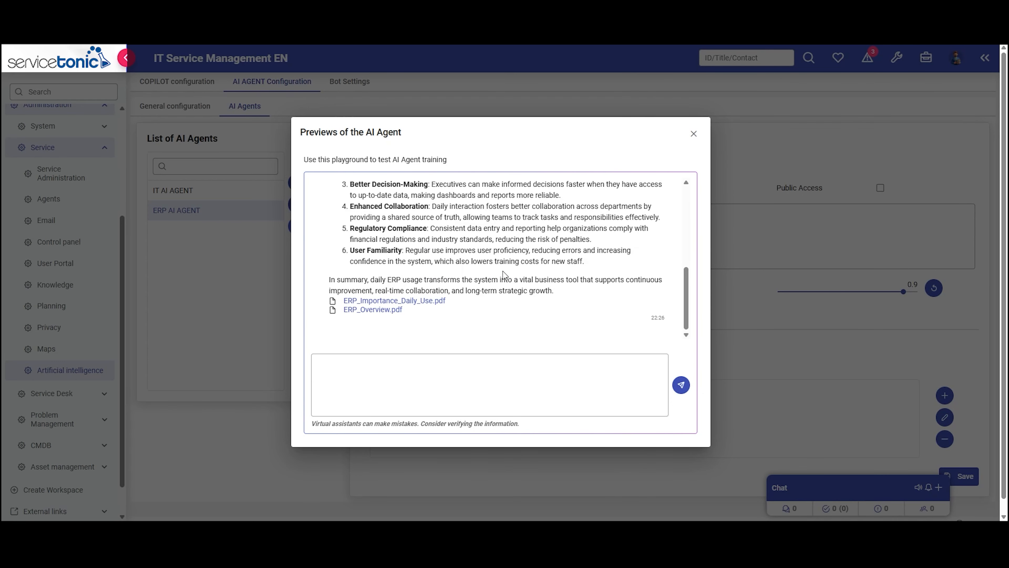